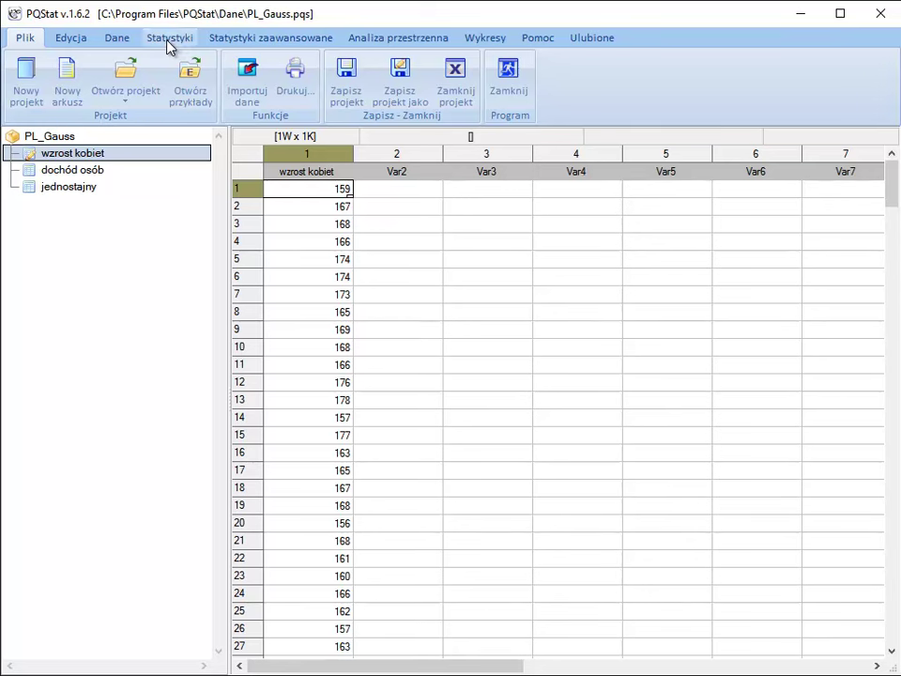
- Run the normality tests (Testy normalności) on wzrost kobiet, attaching a chart with 7 histogram columns
{"action": "left_click", "coordinate": [170, 42]}
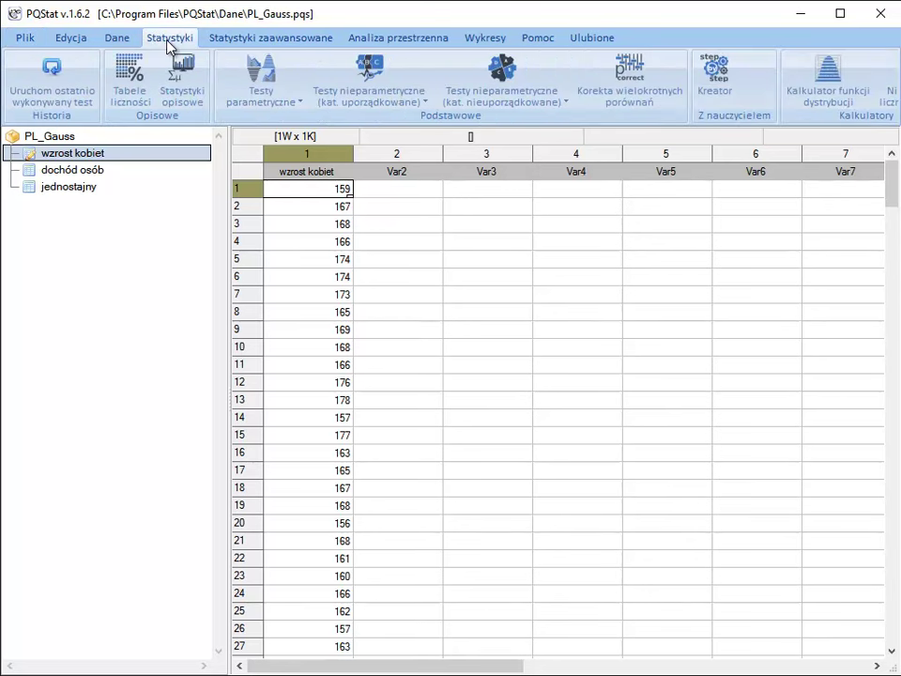
{"action": "left_click", "coordinate": [367, 87]}
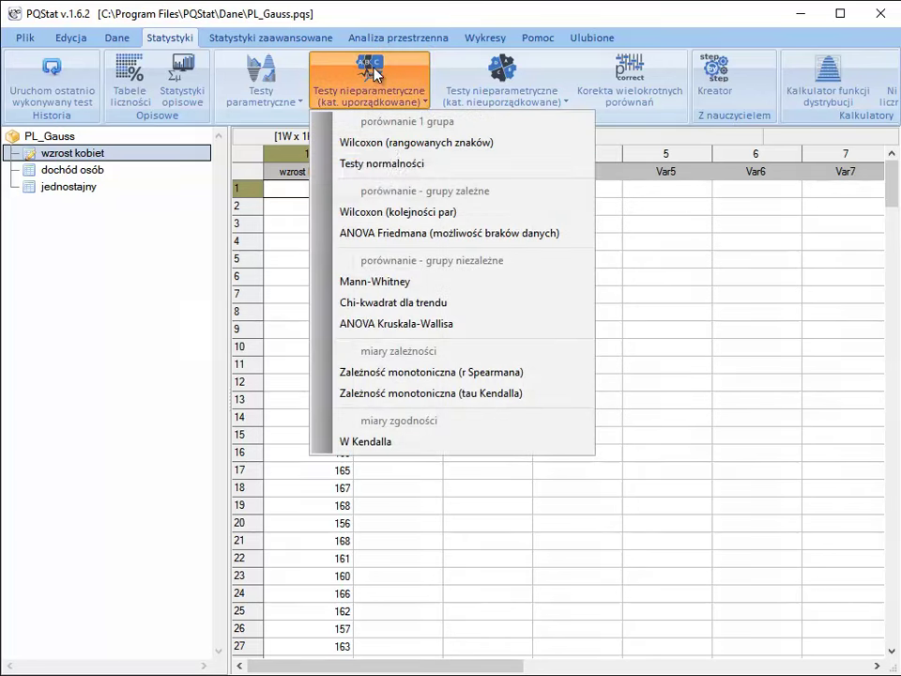
{"action": "left_click", "coordinate": [381, 167]}
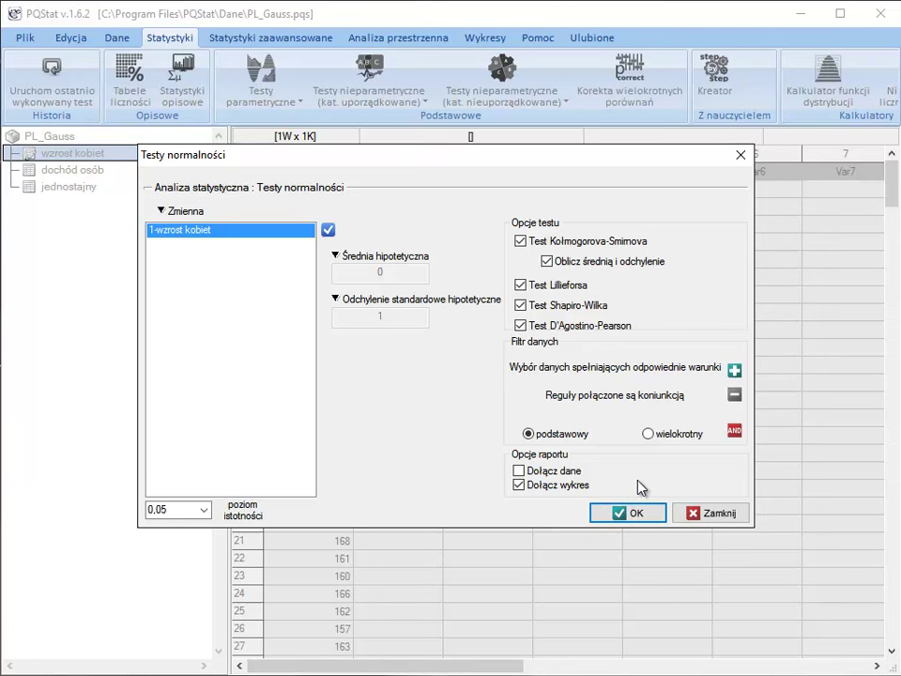
{"action": "left_click", "coordinate": [607, 488]}
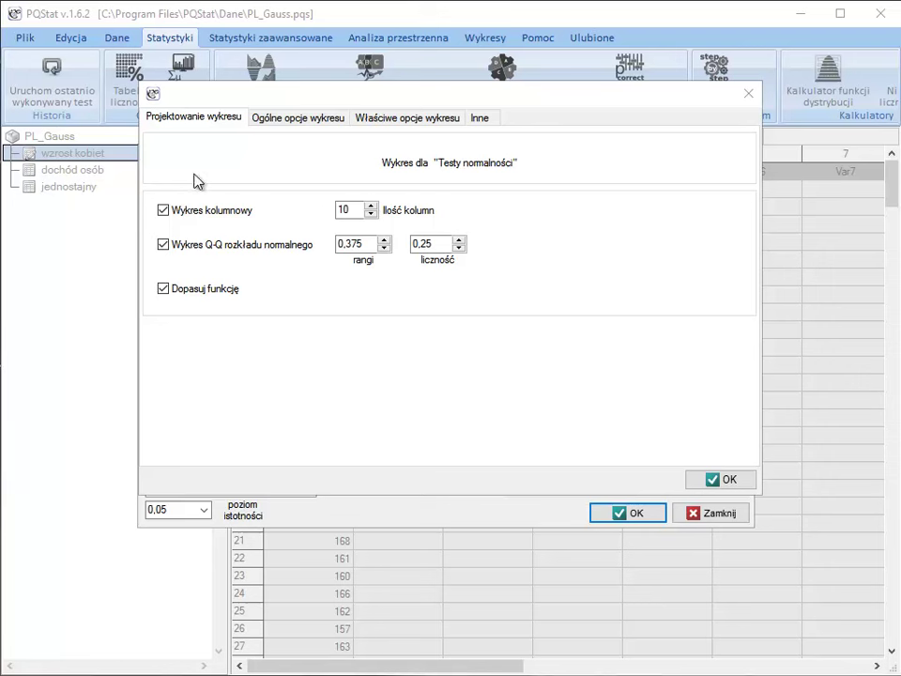
{"action": "double_click", "coordinate": [357, 209]}
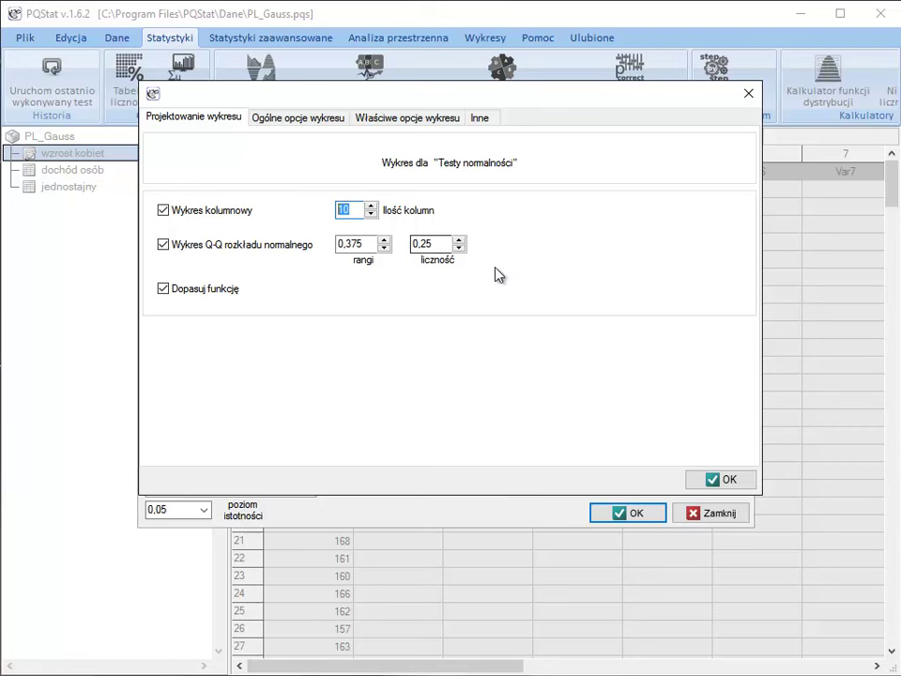
{"action": "type", "text": "7"}
{"action": "left_click", "coordinate": [731, 482]}
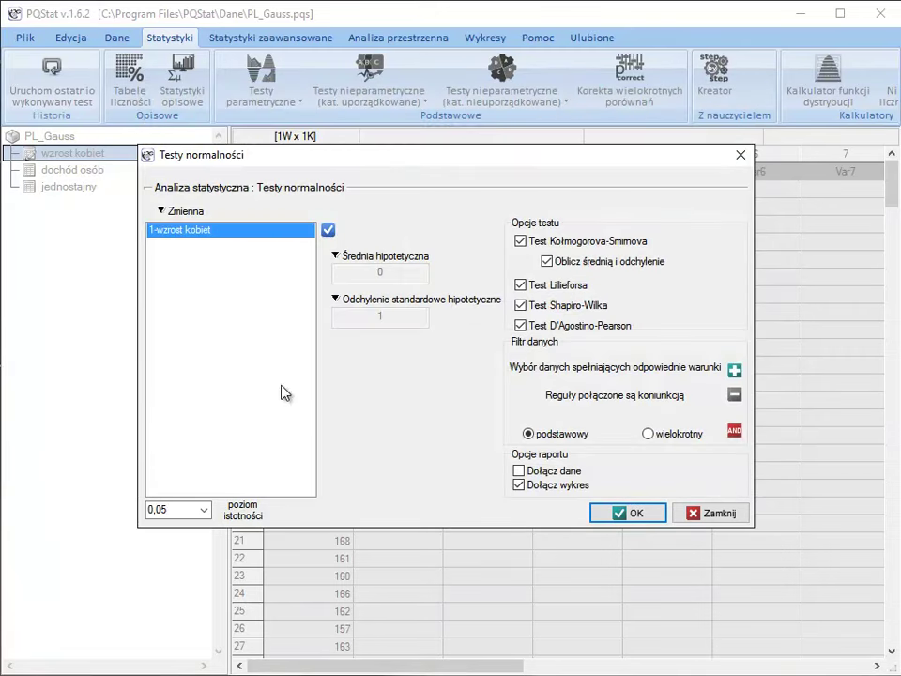
{"action": "left_click", "coordinate": [627, 514]}
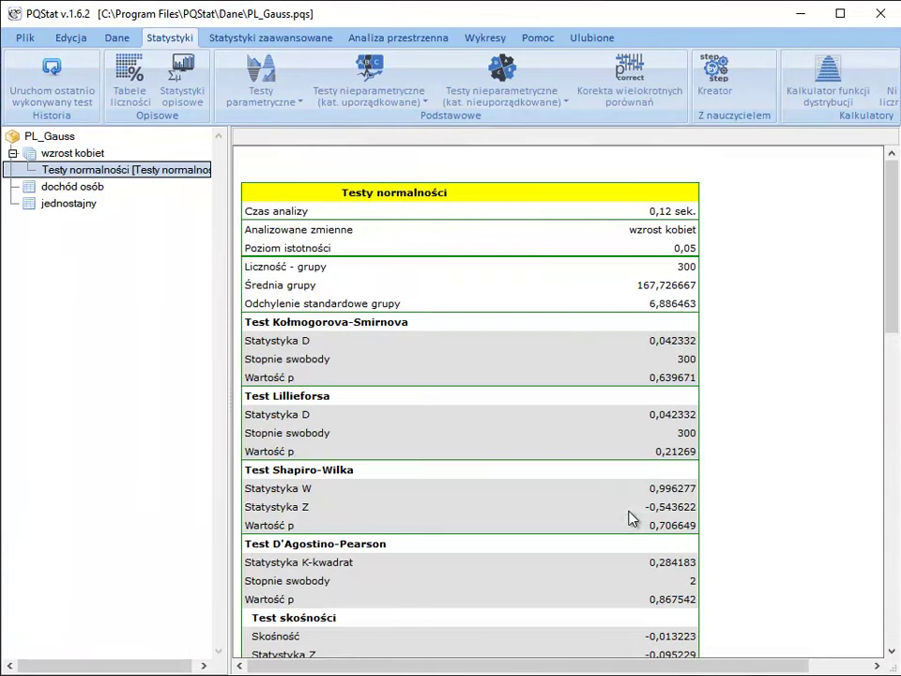
- Add a report note reading "H0: rozkład wzrostu jest rozkładem normalnym" and, on a second line, "HA: rozkład inny niż normalny"
{"action": "right_click", "coordinate": [326, 169]}
{"action": "left_click", "coordinate": [341, 201]}
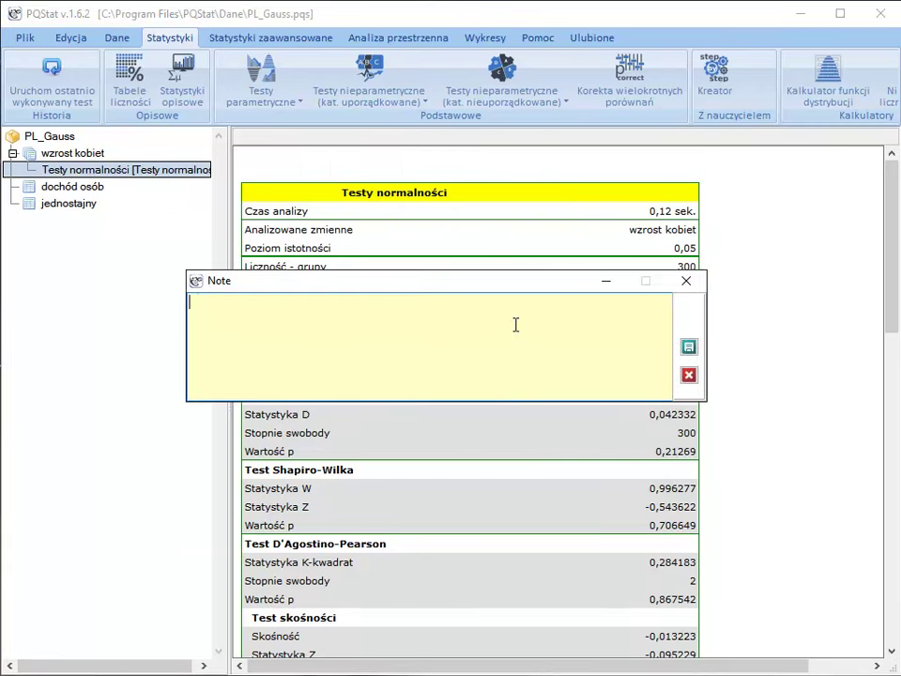
{"action": "type", "text": "H"}
{"action": "type", "text": "0:"}
{"action": "type", "text": "r"}
{"action": "type", "text": "ozkl"}
{"action": "type", "text": "ad wzrostu jest roz"}
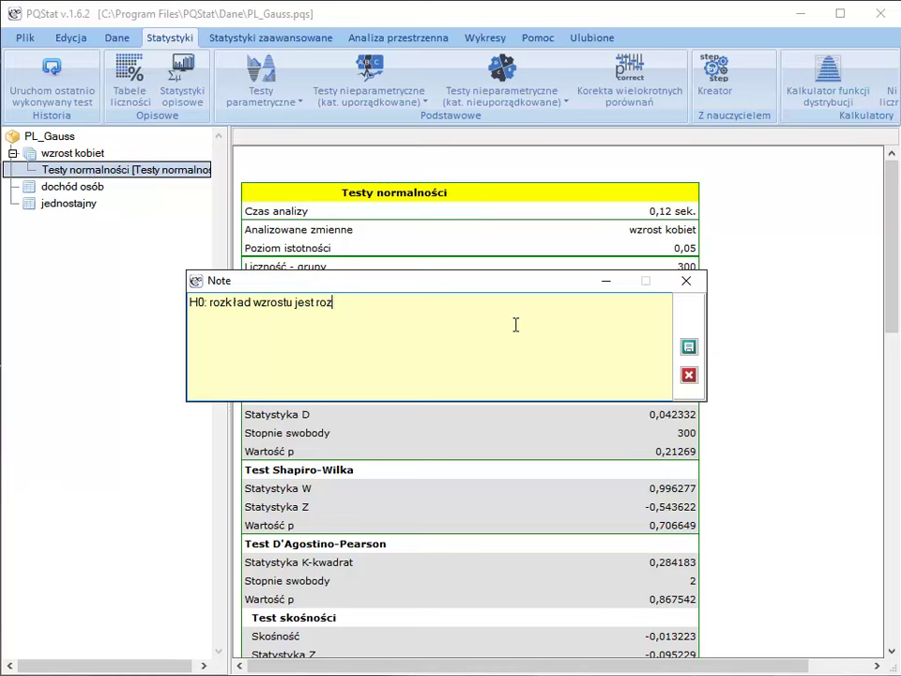
{"action": "type", "text": "m normalnym"}
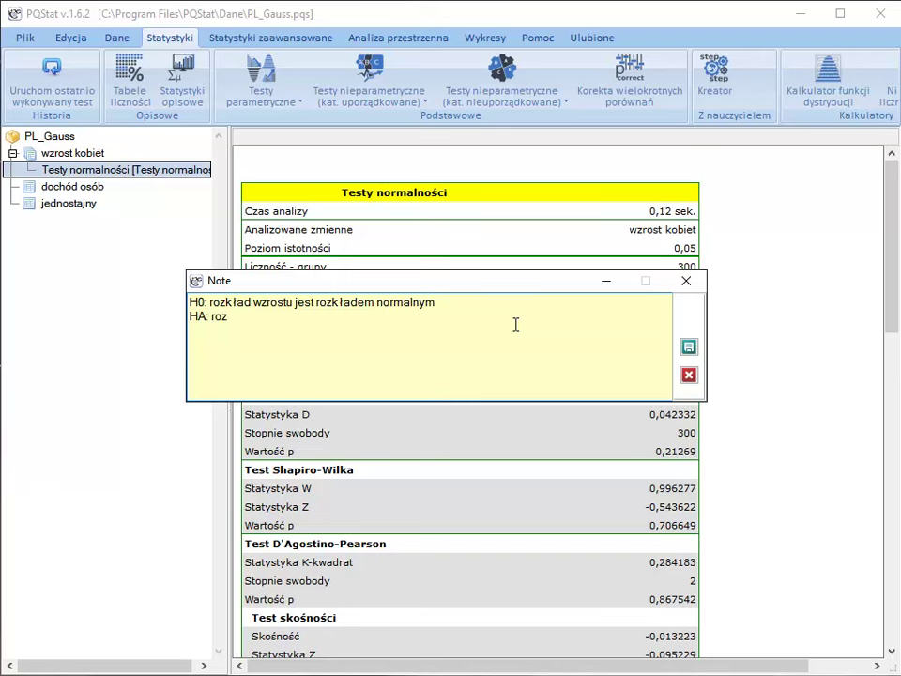
{"action": "type", "text": "inny niż normalny"}
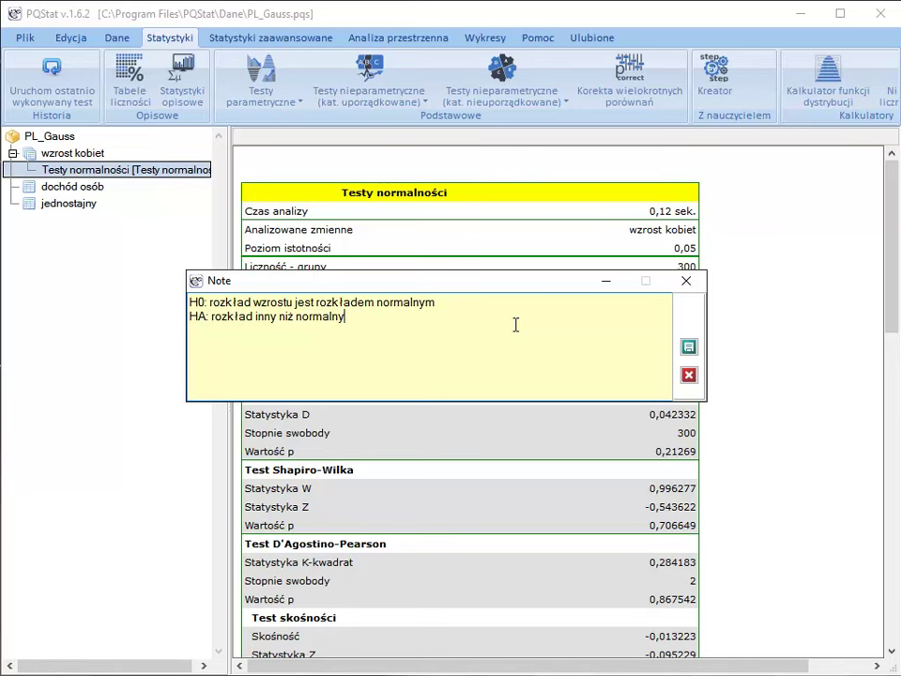
- Move the note clear of the p-values, highlight its H0 line, and save it to the report
{"action": "left_click_drag", "start_coordinate": [557, 286], "coordinate": [593, 178]}
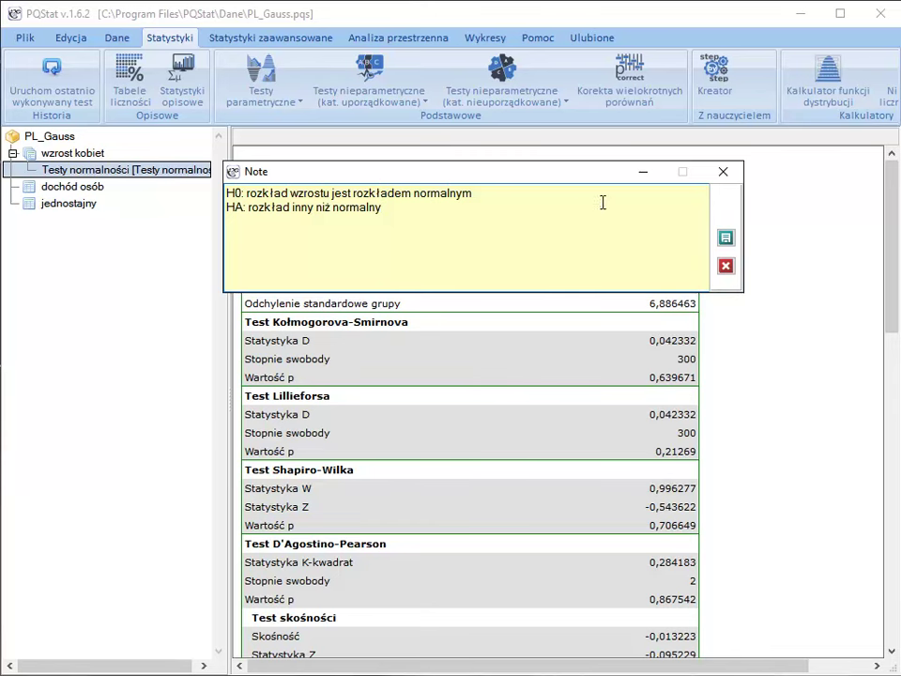
{"action": "left_click_drag", "start_coordinate": [578, 180], "coordinate": [587, 422]}
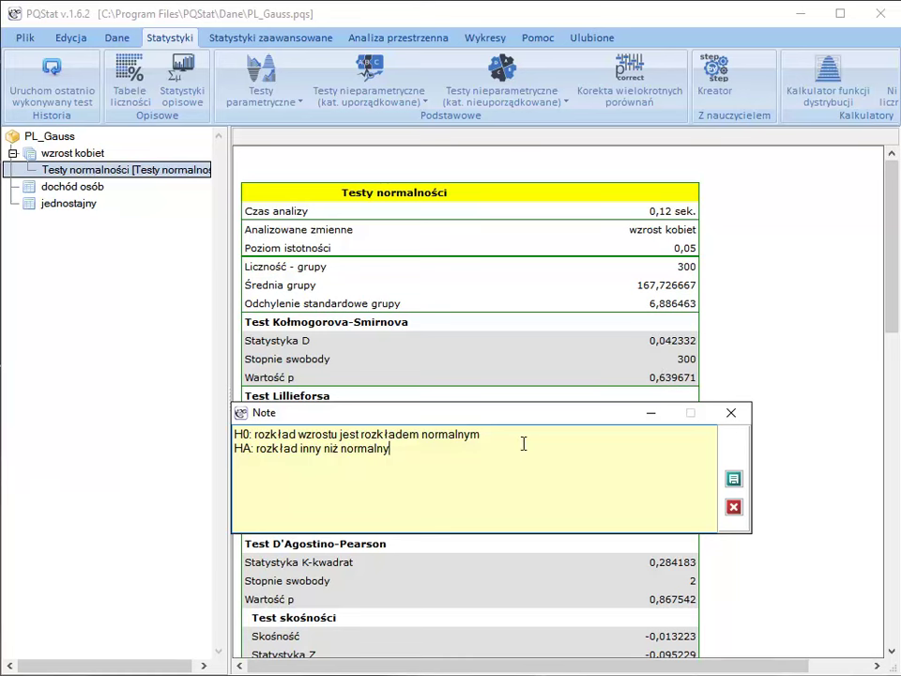
{"action": "left_click_drag", "start_coordinate": [501, 434], "coordinate": [235, 435]}
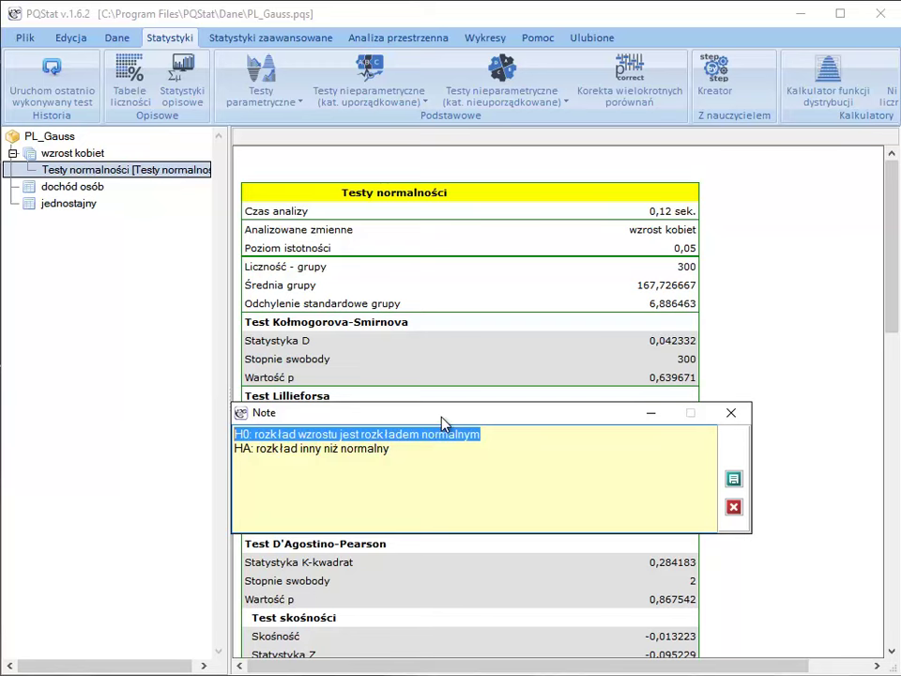
{"action": "left_click_drag", "start_coordinate": [448, 422], "coordinate": [427, 209]}
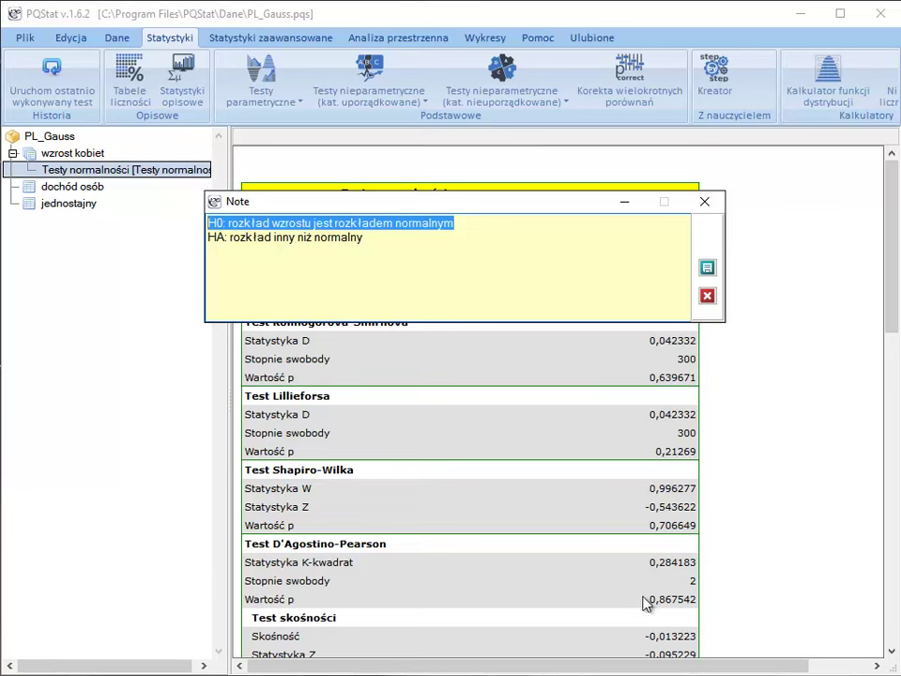
{"action": "left_click", "coordinate": [706, 269]}
- Set the X-axis label rotation of the wzrost kobiet histogram to 90
{"action": "scroll", "coordinate": [896, 280], "scroll_direction": "down", "scroll_amount": 1}
{"action": "scroll", "coordinate": [896, 279], "scroll_direction": "down", "scroll_amount": 3}
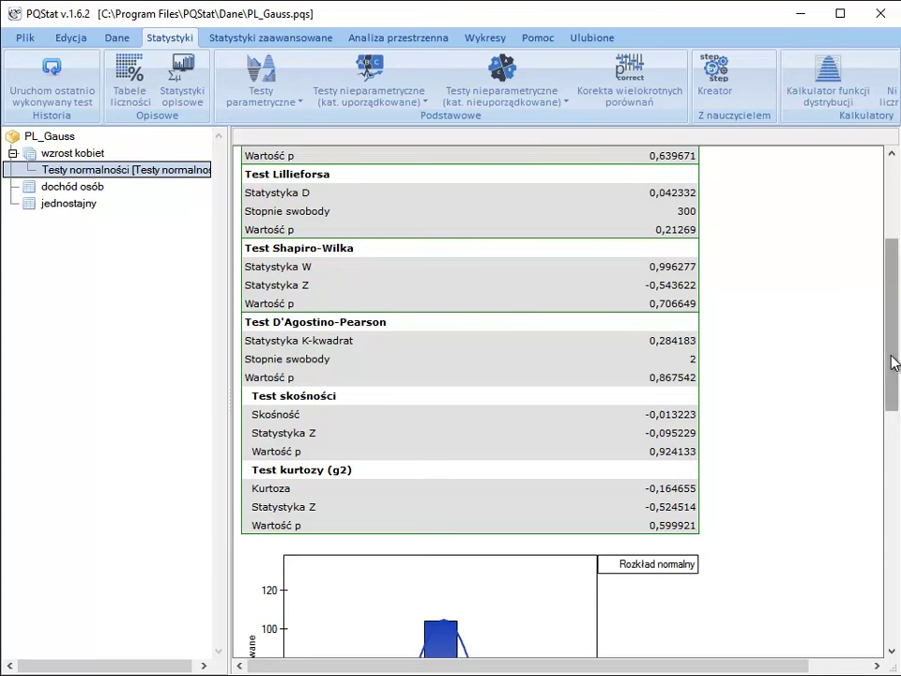
{"action": "left_click_drag", "start_coordinate": [891, 364], "coordinate": [891, 490]}
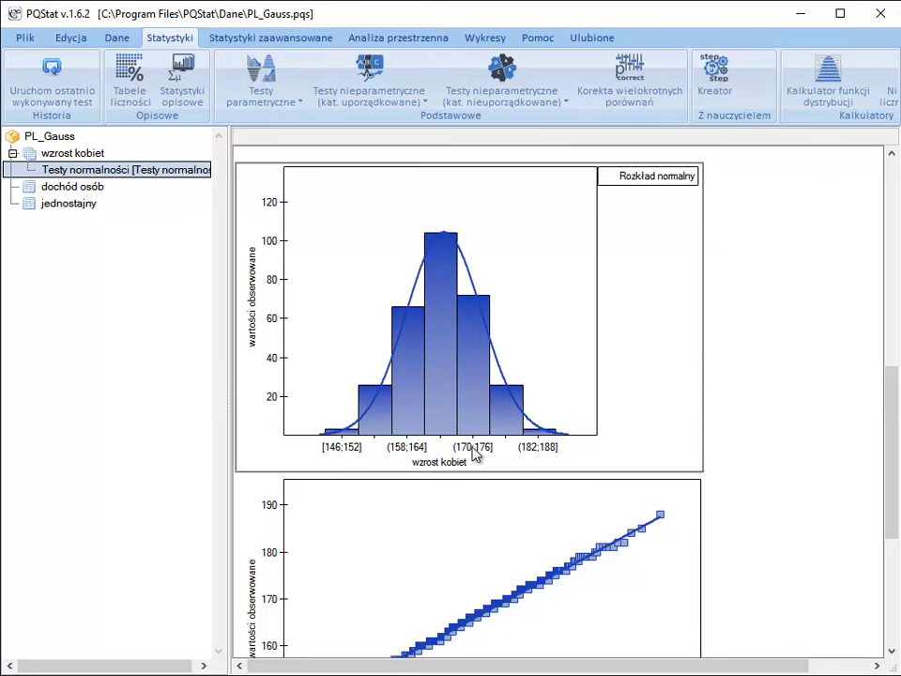
{"action": "double_click", "coordinate": [469, 456]}
{"action": "type", "text": "90"}
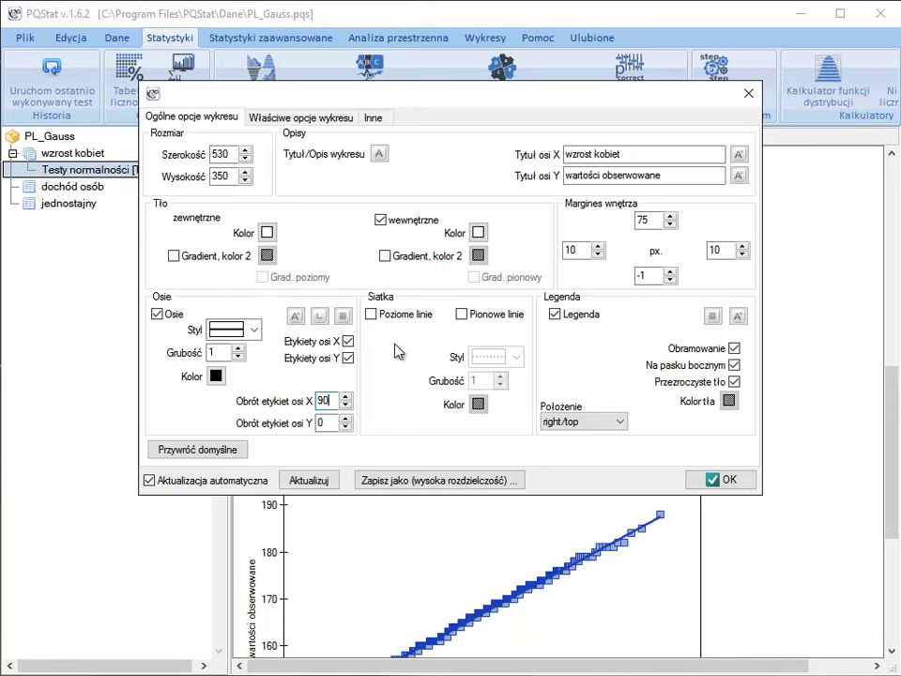
{"action": "left_click", "coordinate": [727, 481]}
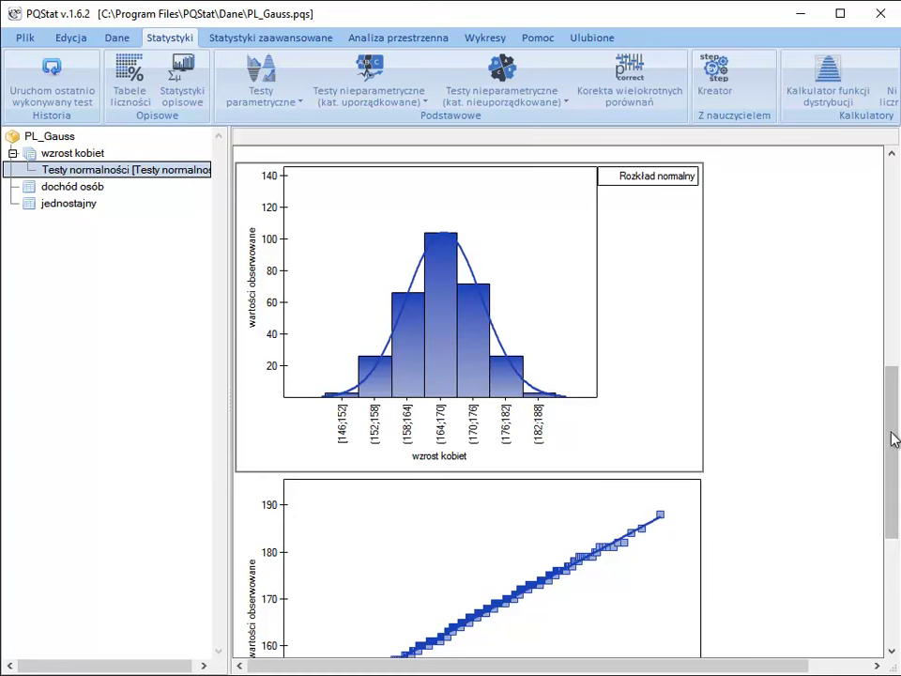
- Examine the Q-Q plot and the histogram of wzrost kobiet, and return to the report's test results
{"action": "left_click_drag", "start_coordinate": [893, 428], "coordinate": [892, 527]}
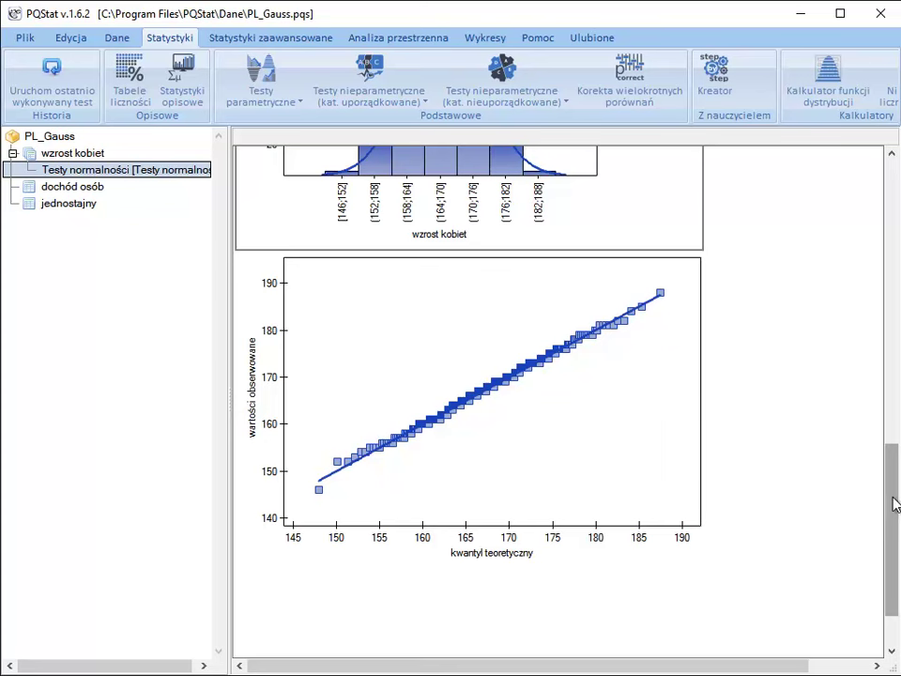
{"action": "left_click_drag", "start_coordinate": [894, 504], "coordinate": [891, 417]}
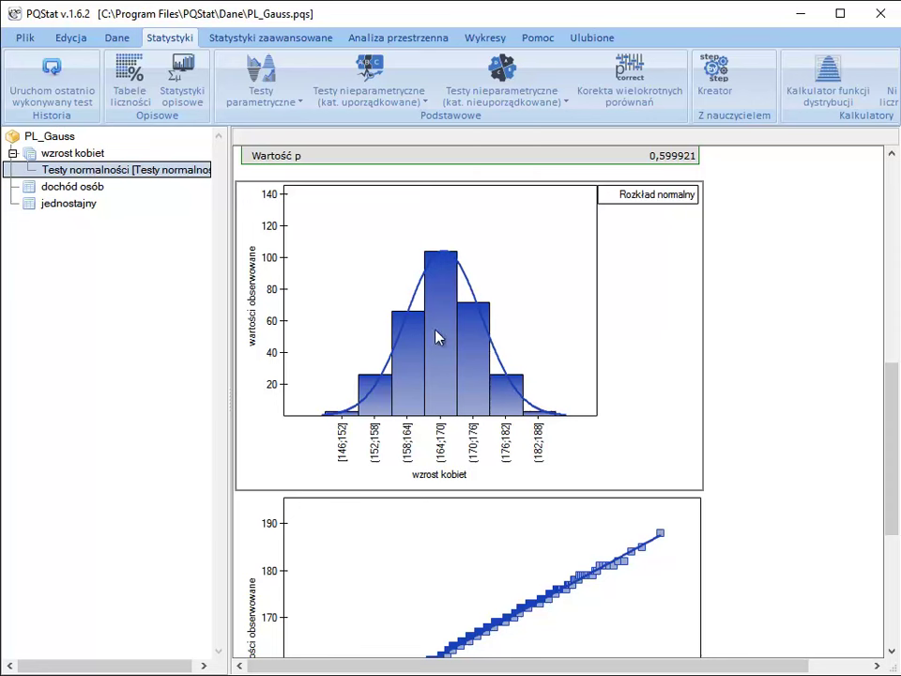
{"action": "left_click_drag", "start_coordinate": [889, 482], "coordinate": [896, 286]}
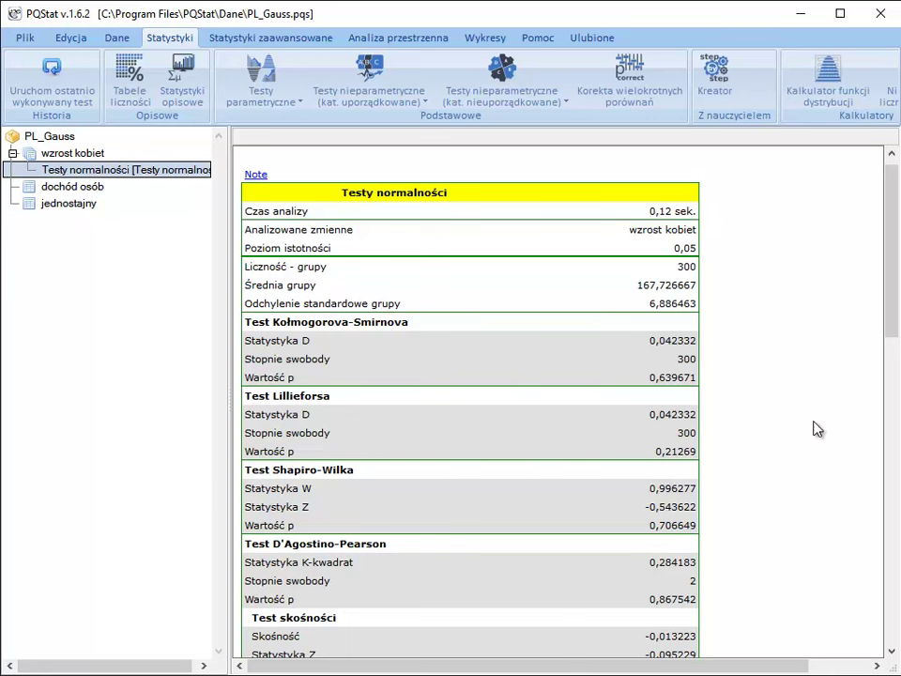
- Run the normality tests on dochód in the dochód osób sheet, attaching the chart with its default options
{"action": "left_click", "coordinate": [62, 186]}
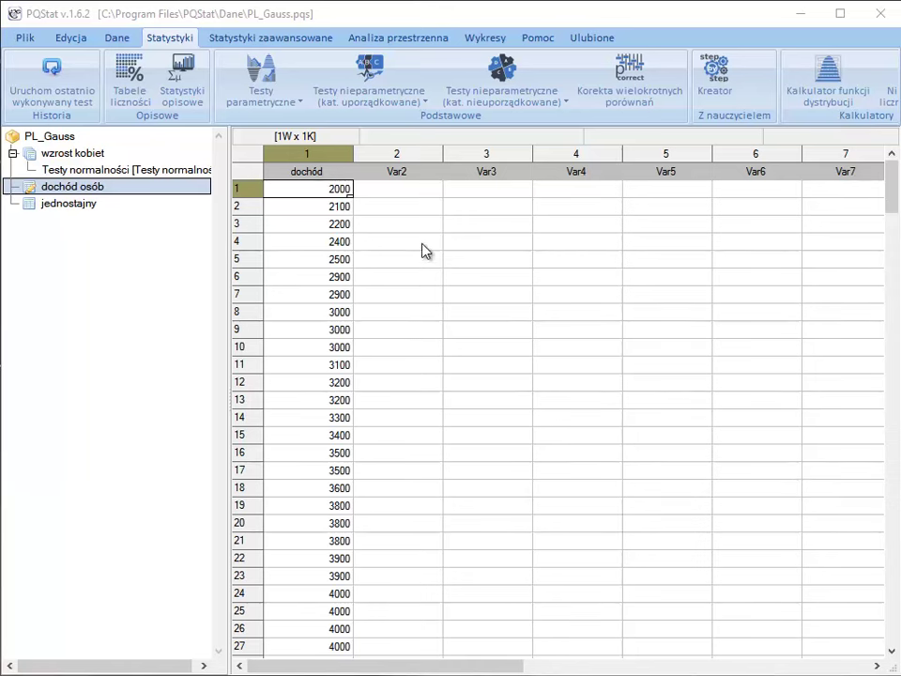
{"action": "left_click", "coordinate": [362, 65]}
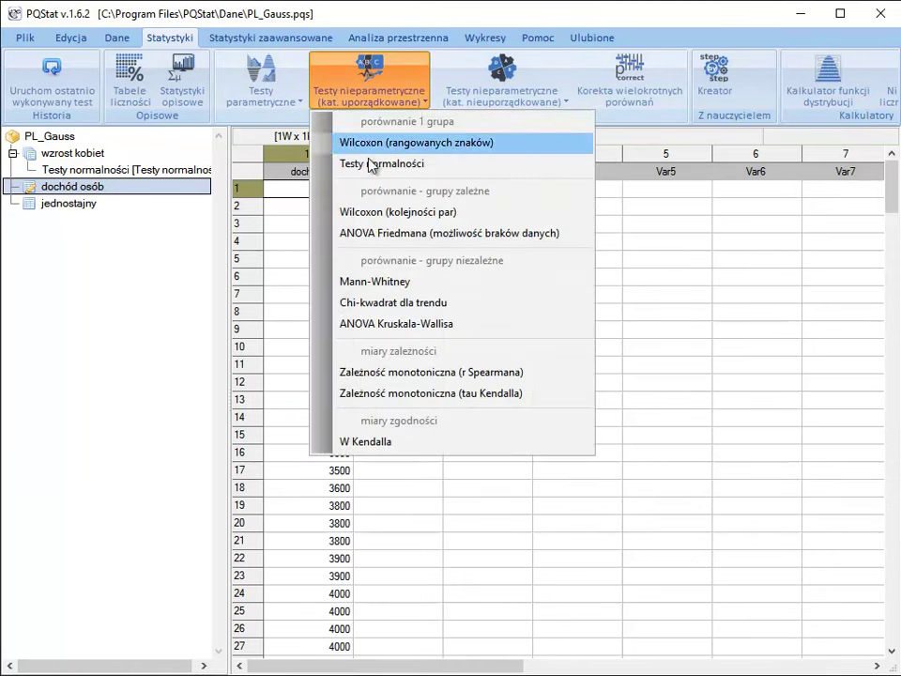
{"action": "left_click", "coordinate": [375, 177]}
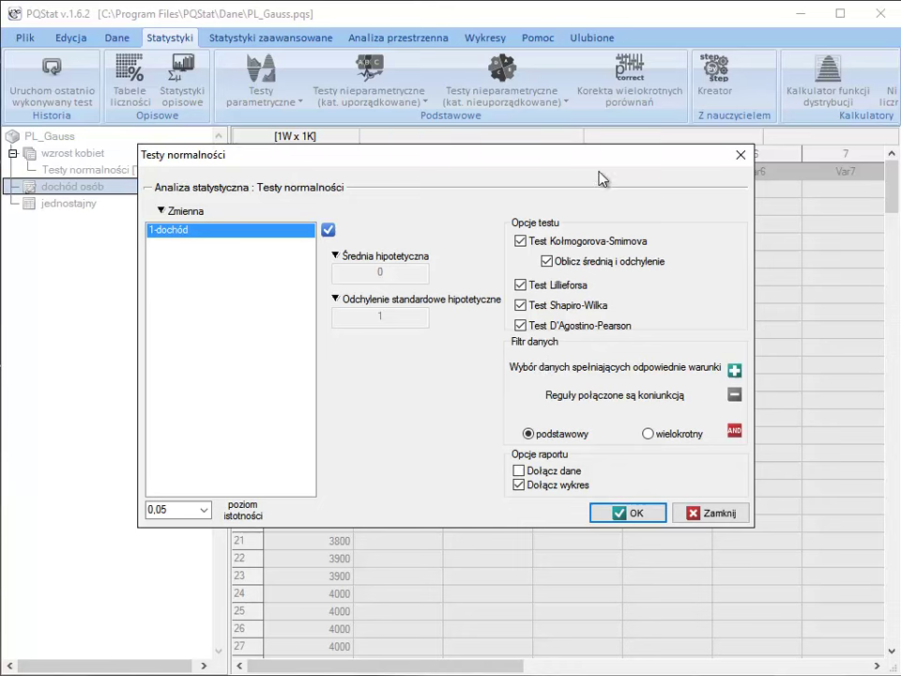
{"action": "left_click", "coordinate": [521, 486]}
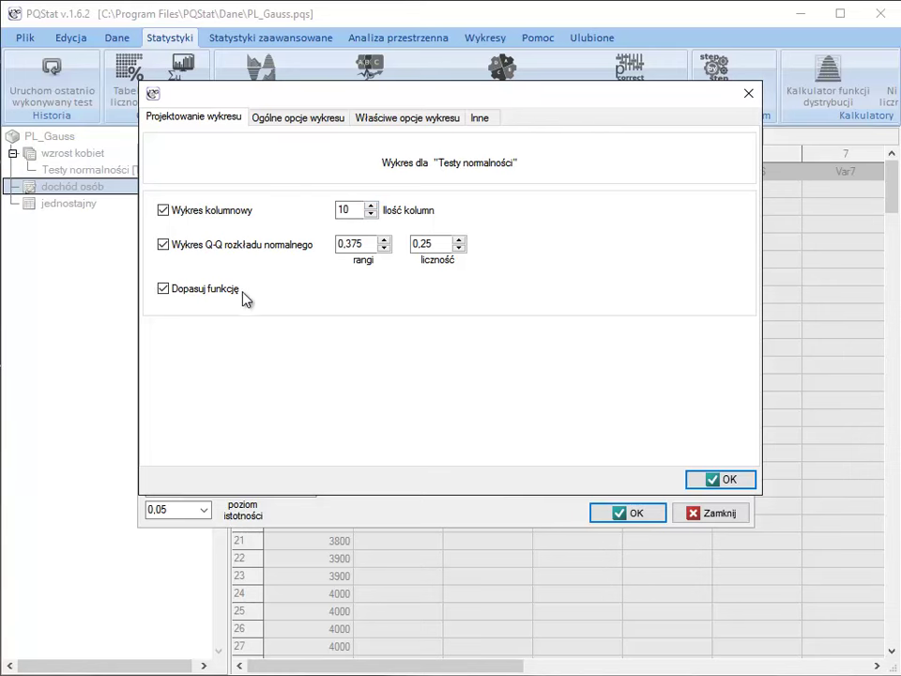
{"action": "left_click", "coordinate": [726, 478]}
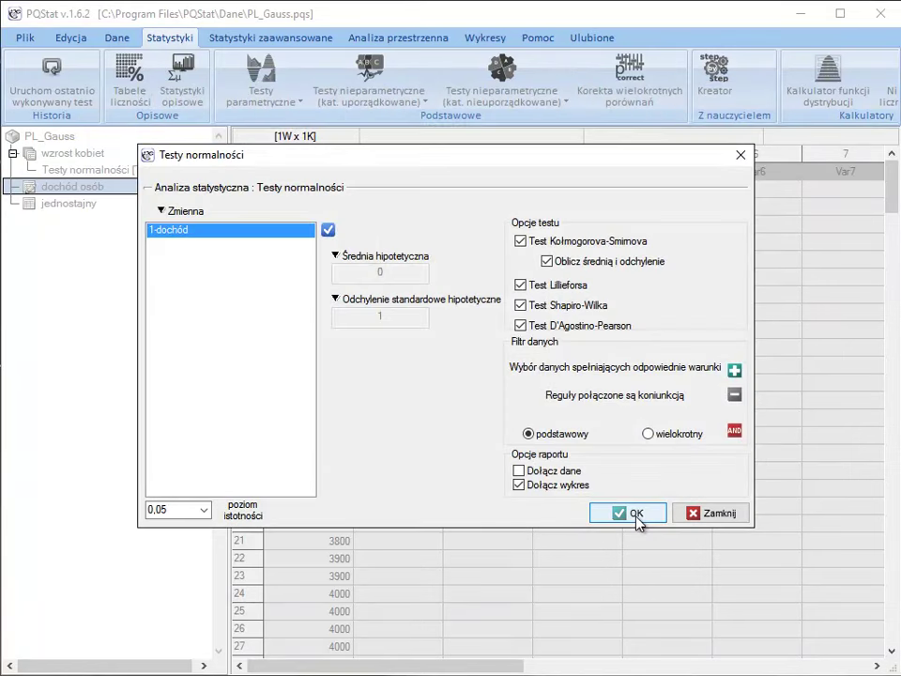
{"action": "left_click", "coordinate": [630, 516]}
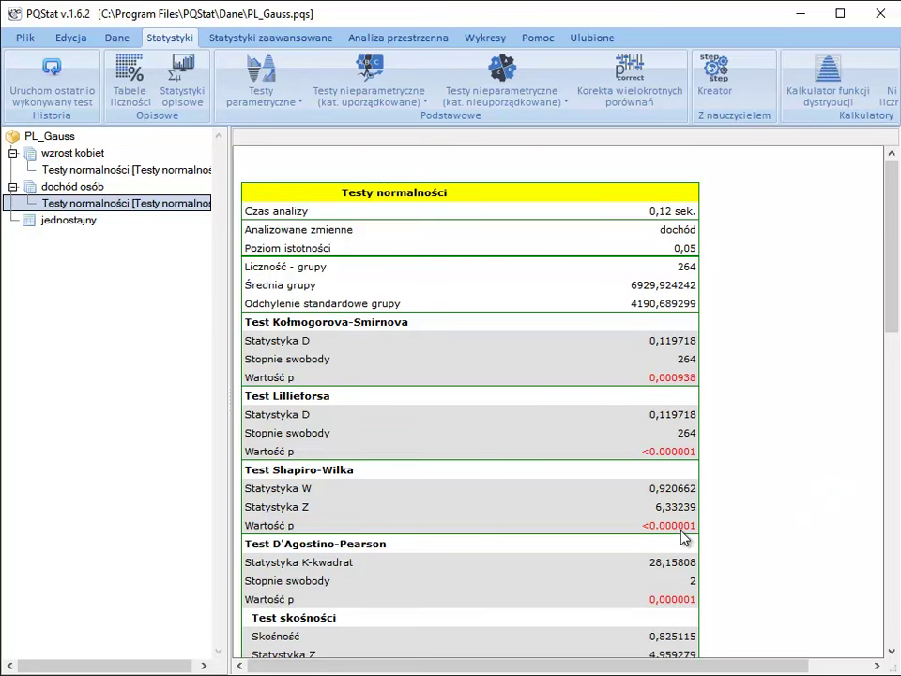
- Examine the p-values, skewness and kurtosis tests, and the histogram in the dochód report
{"action": "scroll", "coordinate": [684, 537], "scroll_direction": "down", "scroll_amount": 2}
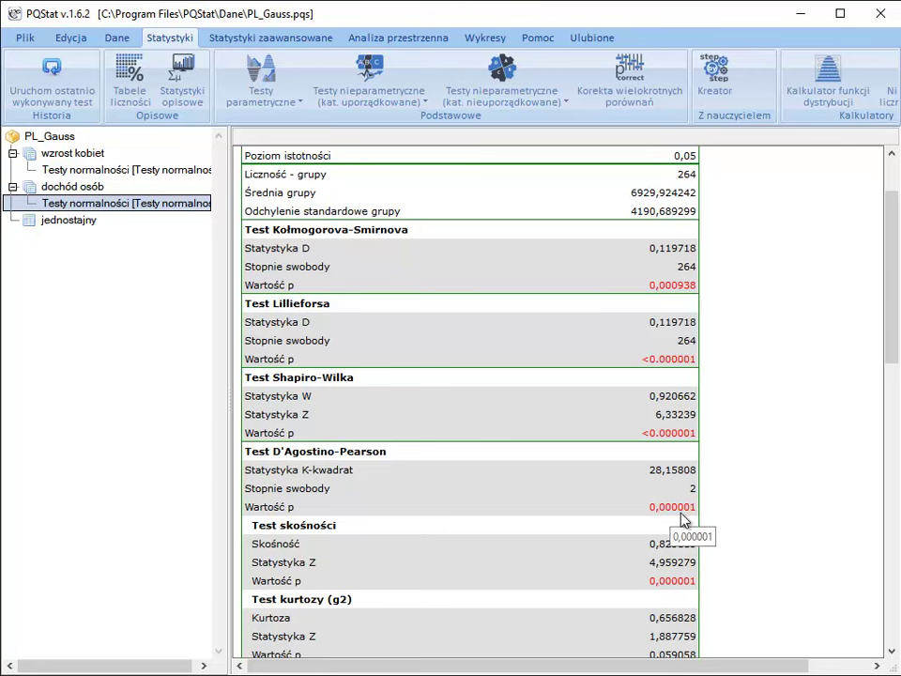
{"action": "scroll", "coordinate": [675, 512], "scroll_direction": "down", "scroll_amount": 1}
{"action": "scroll", "coordinate": [661, 506], "scroll_direction": "down", "scroll_amount": 3}
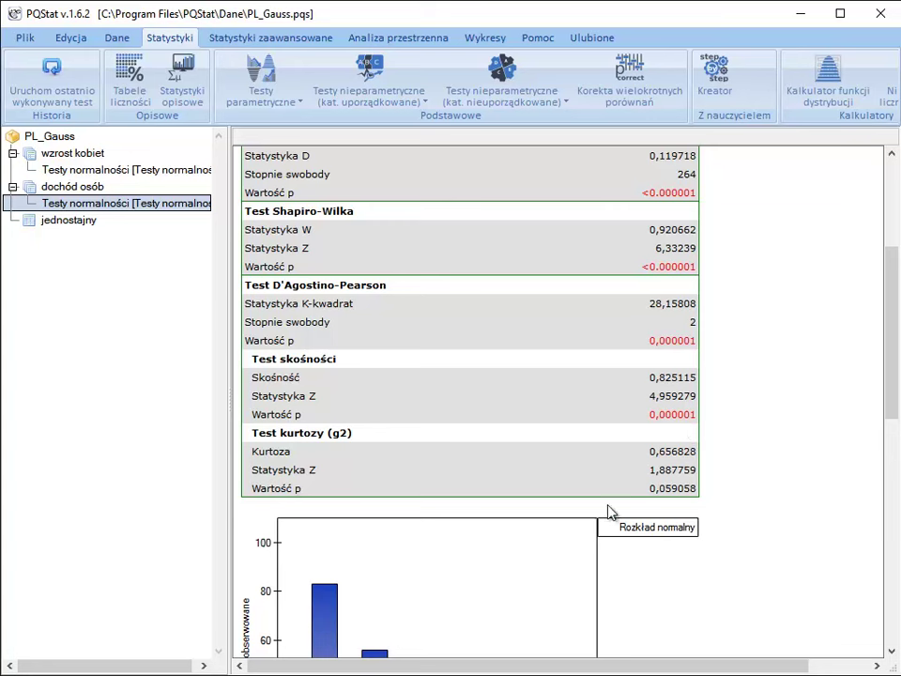
{"action": "left_click_drag", "start_coordinate": [890, 374], "coordinate": [894, 505]}
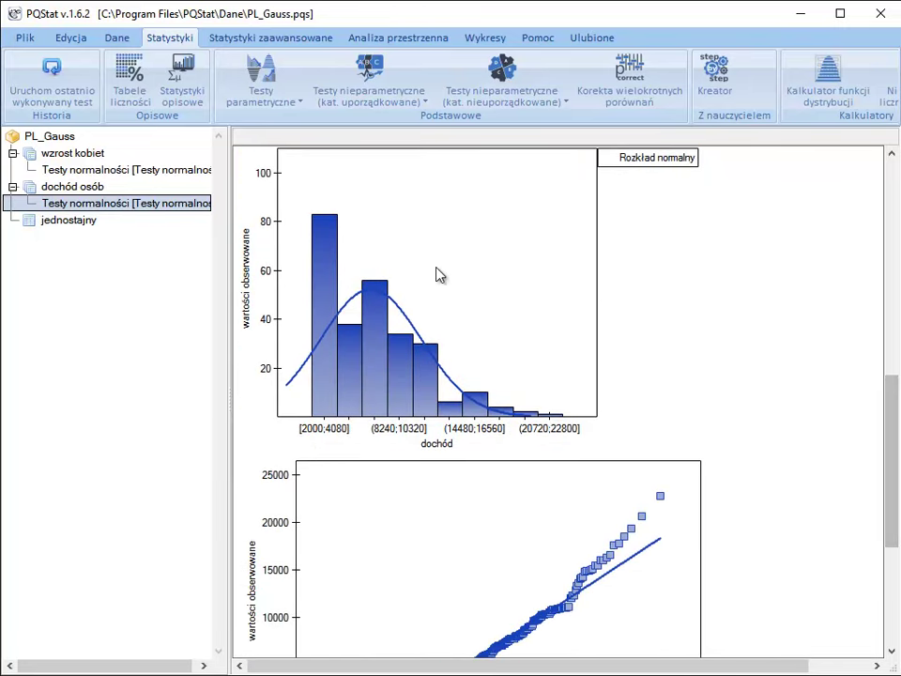